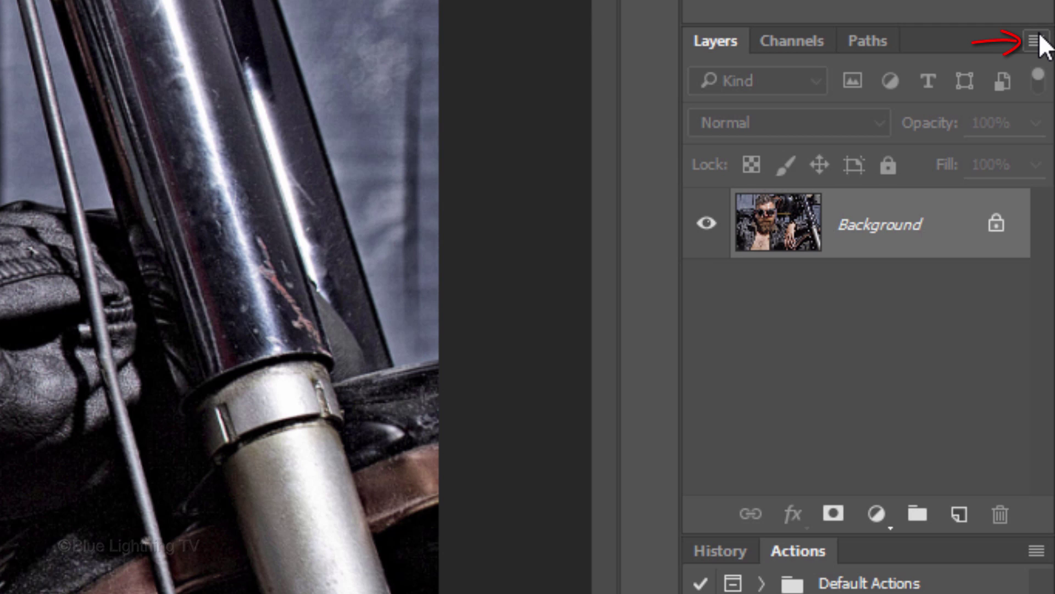
Convert the biker photo's Background layer into a smart object named Layer 0 from the Layers panel menu.
{"action": "left_click", "coordinate": [1034, 40]}
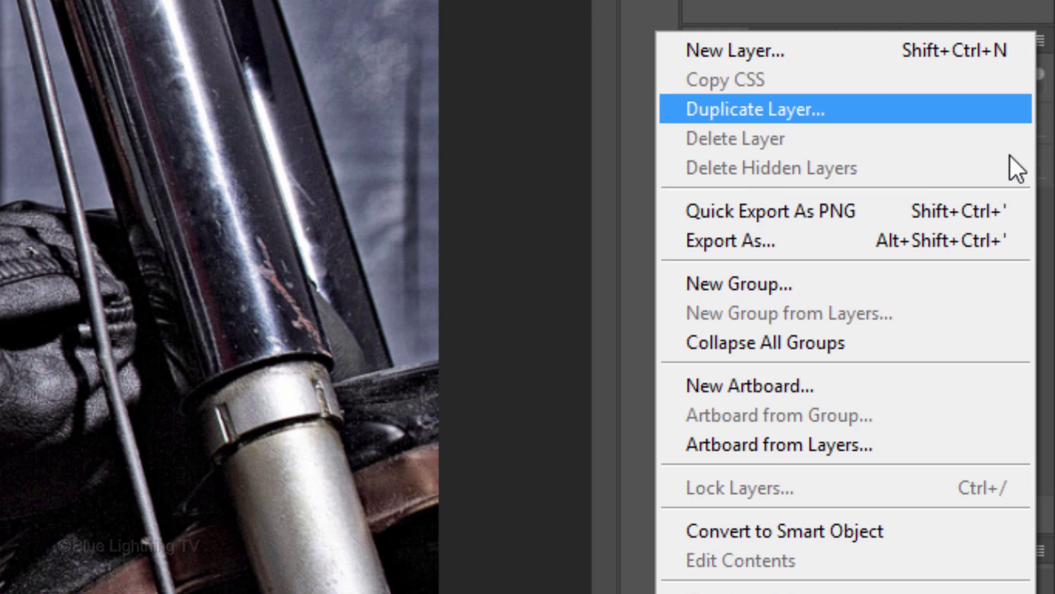
{"action": "left_click", "coordinate": [907, 530]}
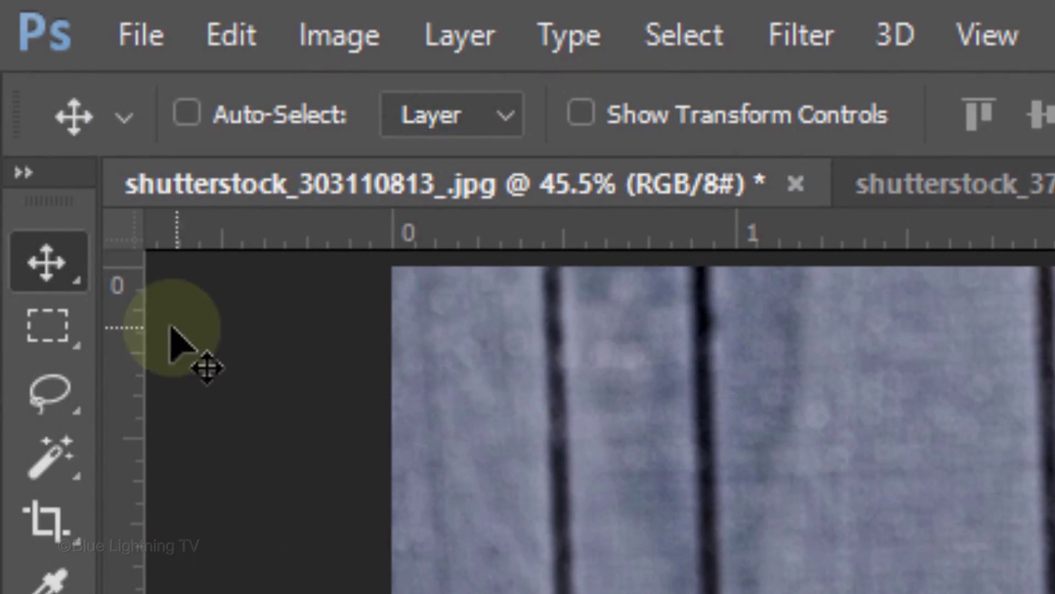
Crop the biker photo to a square box around his head, goggles and beard, then fit it on screen.
{"action": "left_click", "coordinate": [18, 72]}
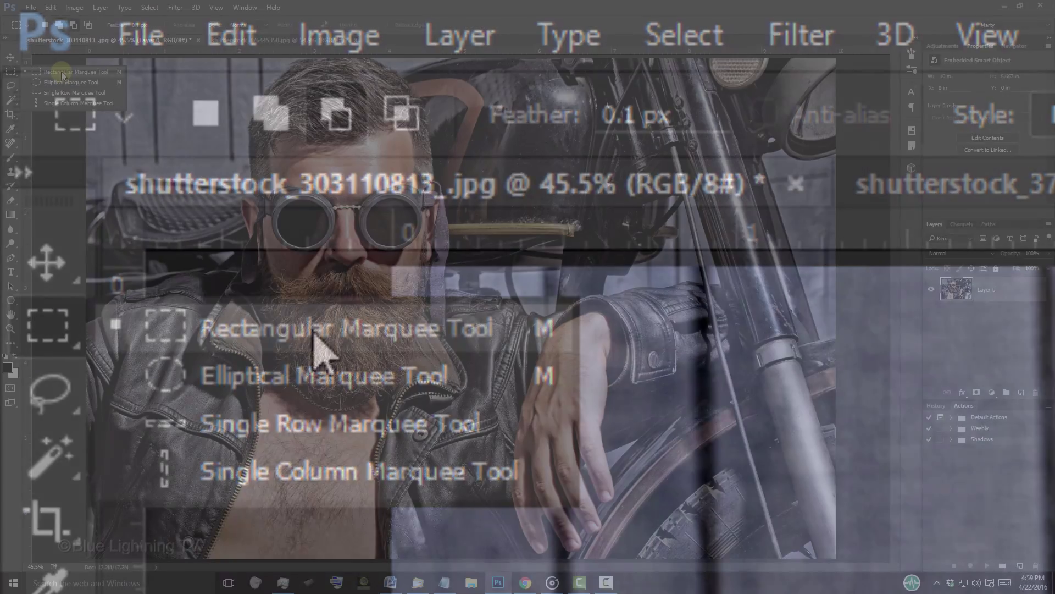
{"action": "left_click", "coordinate": [316, 352]}
{"action": "mouse_move", "coordinate": [189, 87]}
{"action": "left_mouse_down"}
{"action": "mouse_move", "coordinate": [346, 114]}
{"action": "mouse_move", "coordinate": [511, 389]}
{"action": "left_mouse_up"}
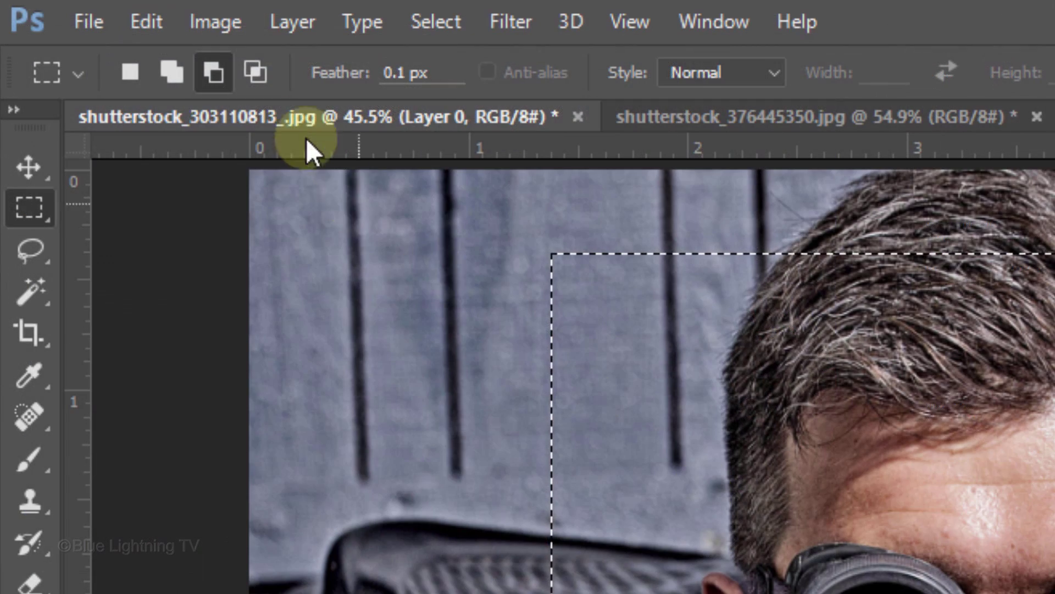
{"action": "left_click", "coordinate": [77, 8]}
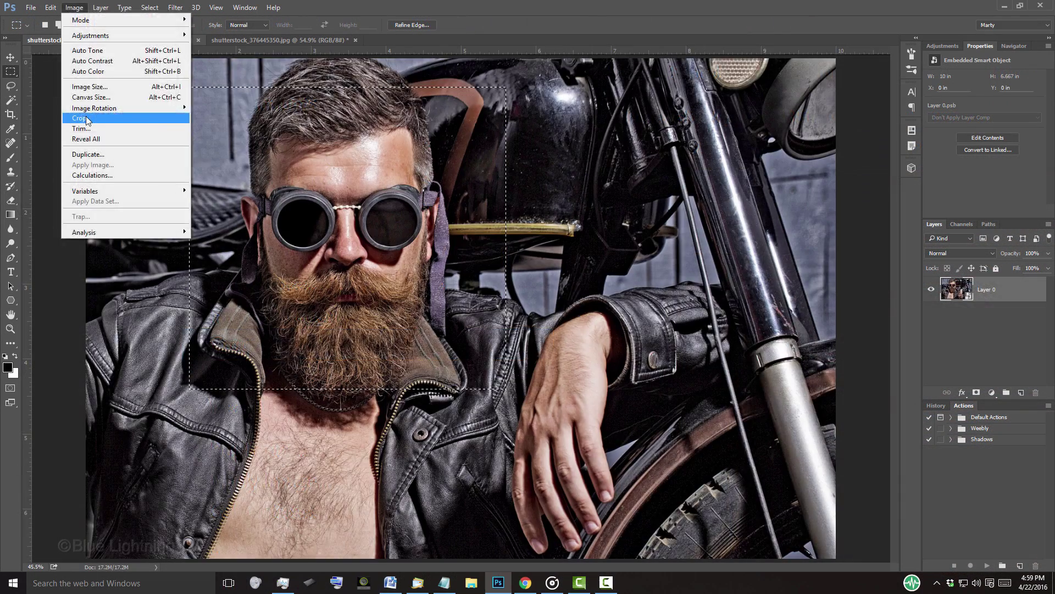
{"action": "left_click", "coordinate": [250, 341]}
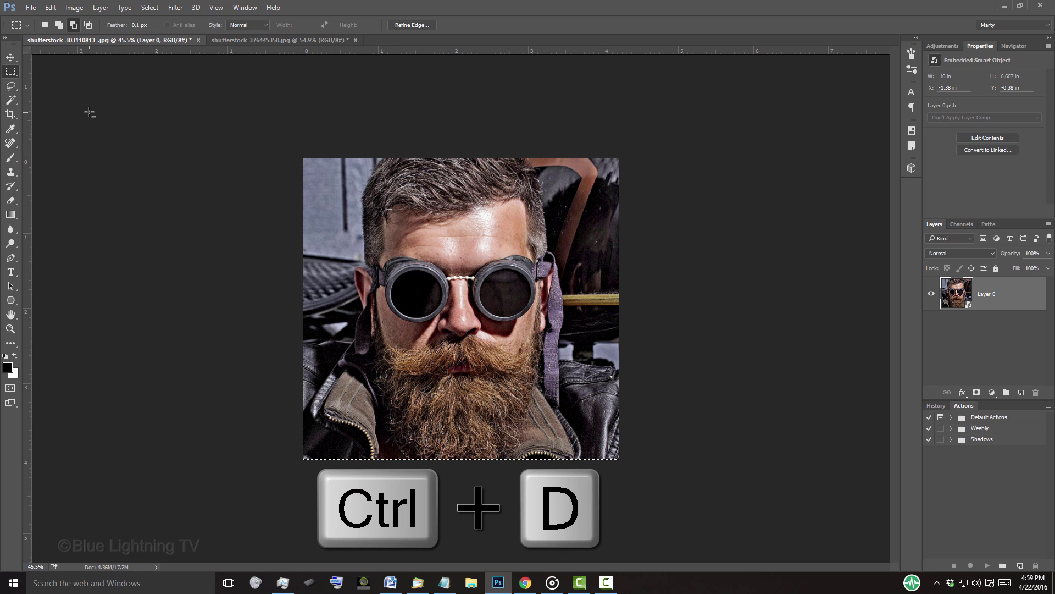
{"action": "key", "text": "ctrl+d"}
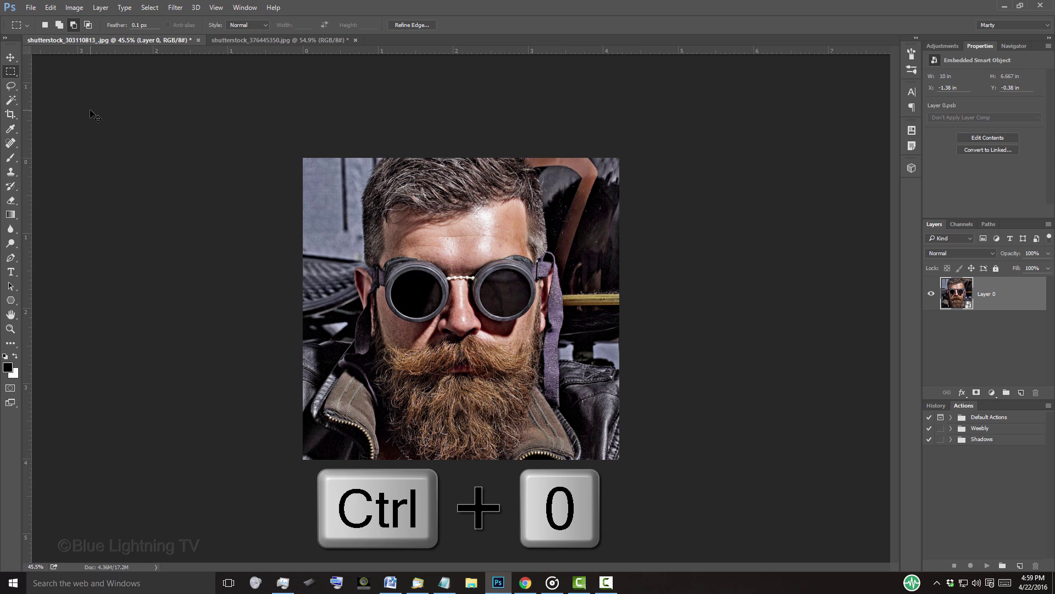
{"action": "key", "text": "ctrl+0"}
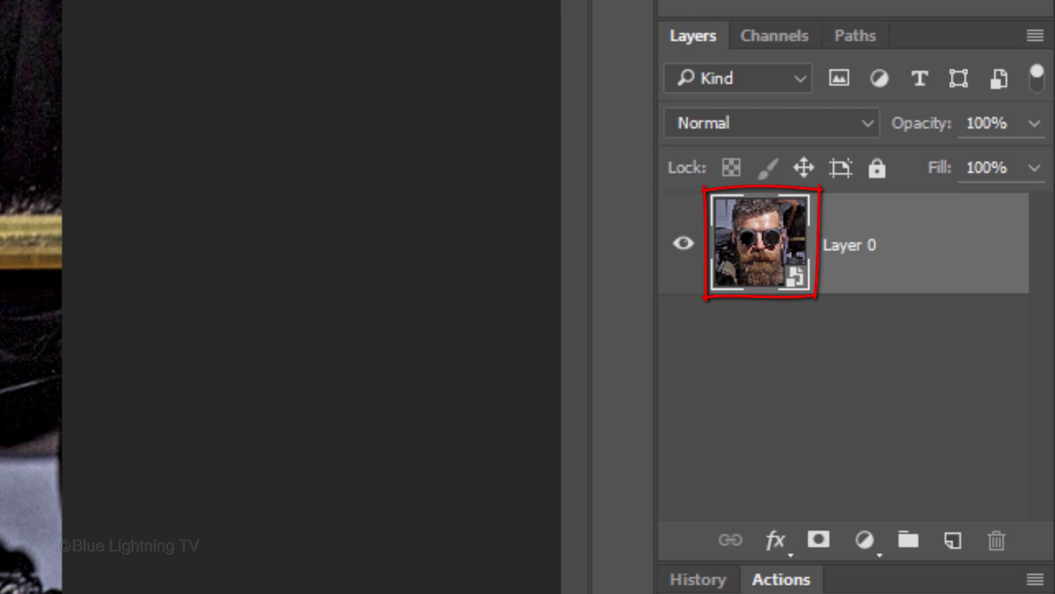
Duplicate the portrait, apply High Pass as an Overlay layer, then duplicate that layer.
{"action": "key", "text": "ctrl+j"}
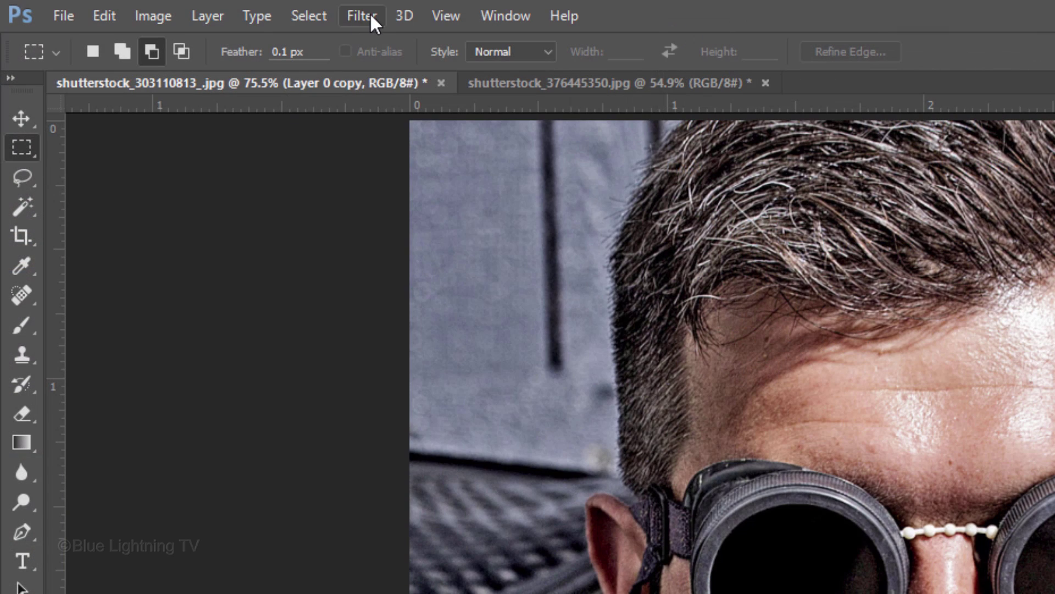
{"action": "left_click", "coordinate": [370, 14]}
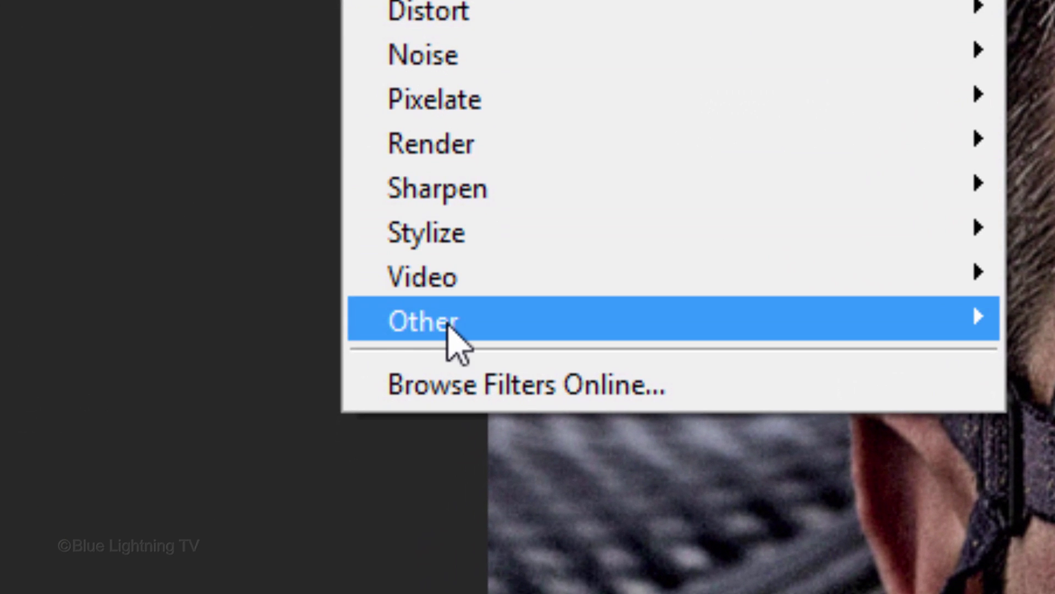
{"action": "mouse_move", "coordinate": [672, 318]}
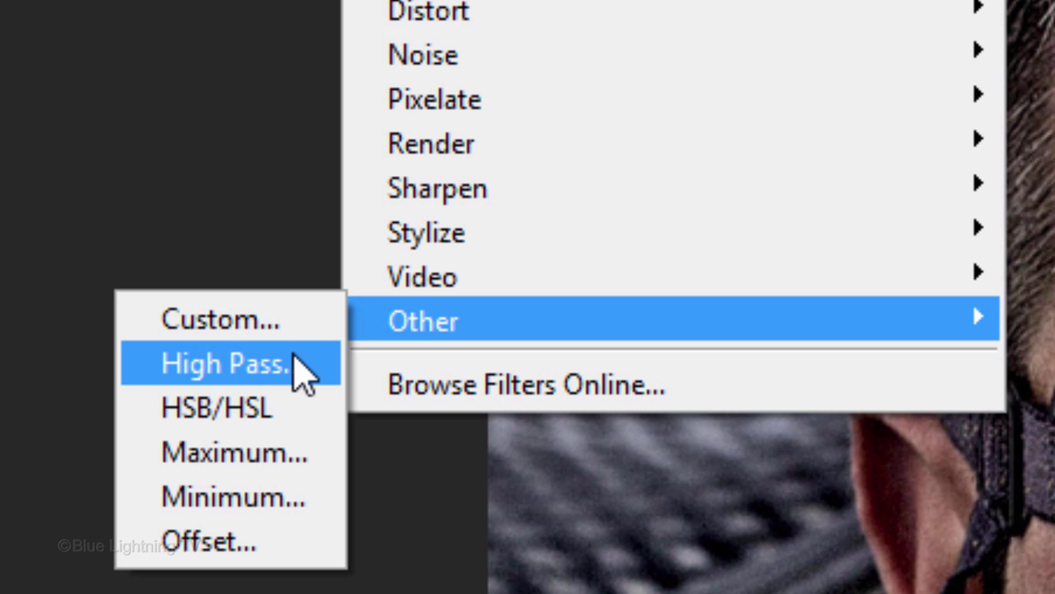
{"action": "left_click", "coordinate": [294, 363]}
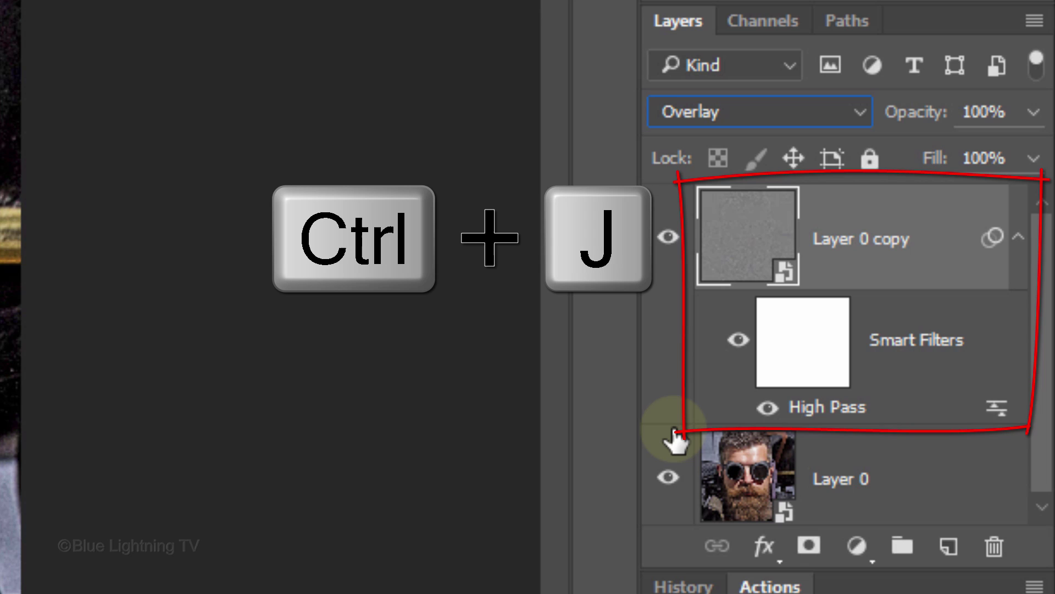
{"action": "key", "text": "ctrl+j"}
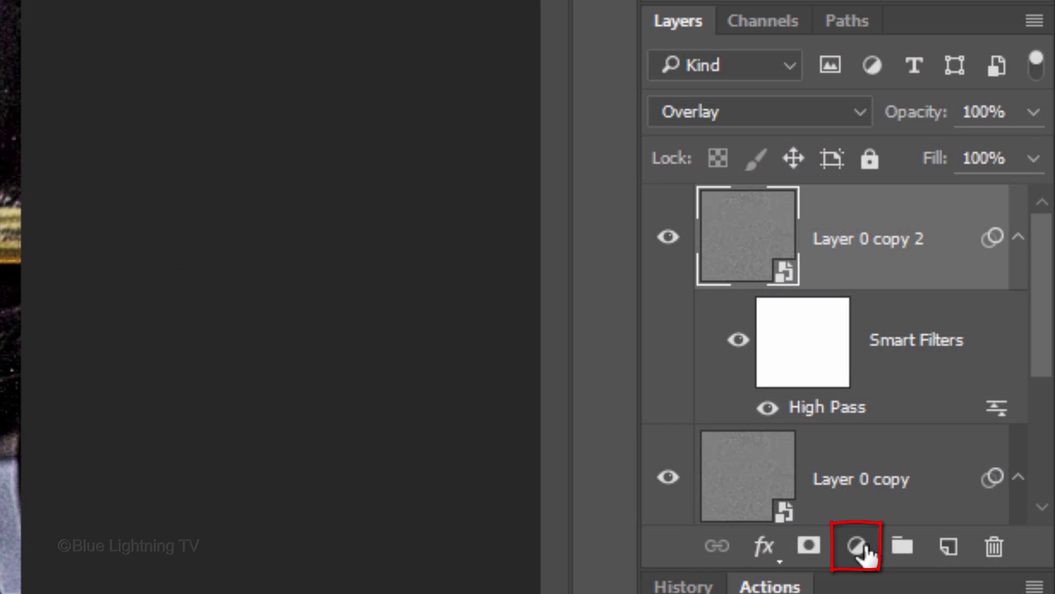
Add a Vibrance adjustment layer on top with Saturation set to -40.
{"action": "left_click", "coordinate": [864, 545]}
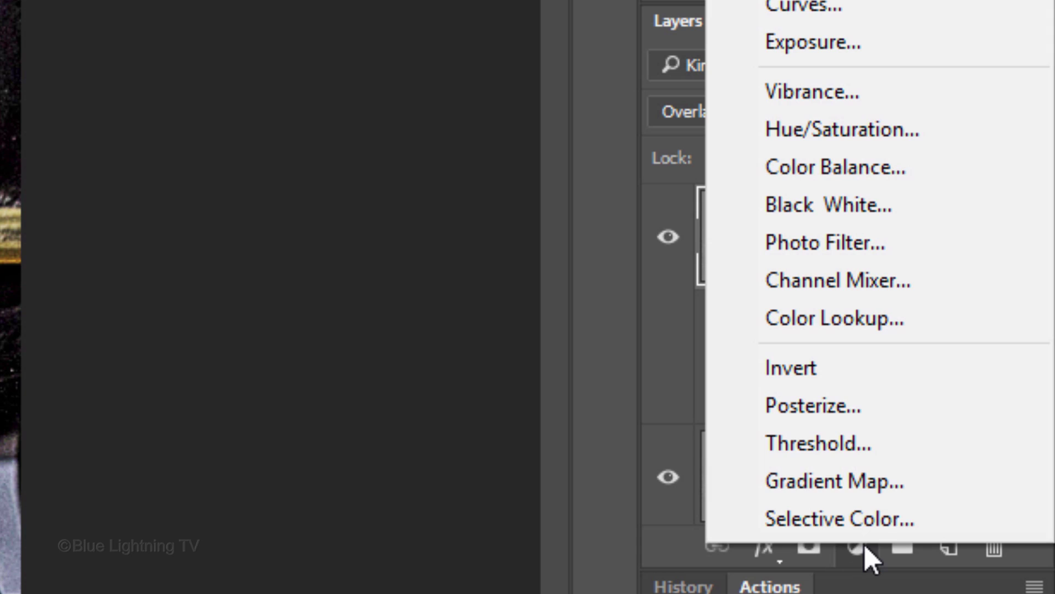
{"action": "left_click", "coordinate": [842, 91]}
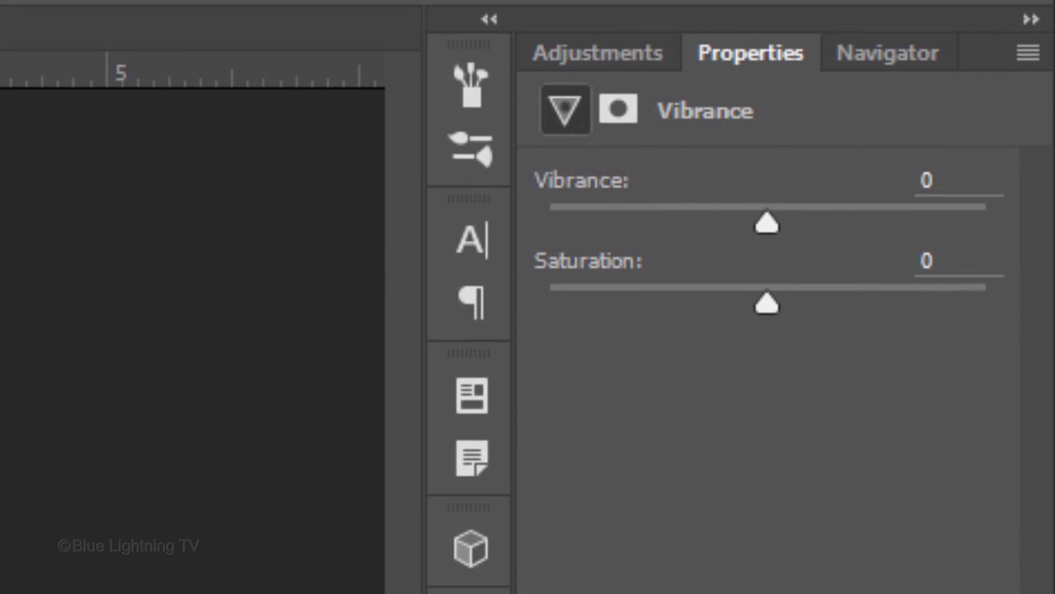
{"action": "left_click", "coordinate": [960, 266]}
{"action": "type", "text": "-4"}
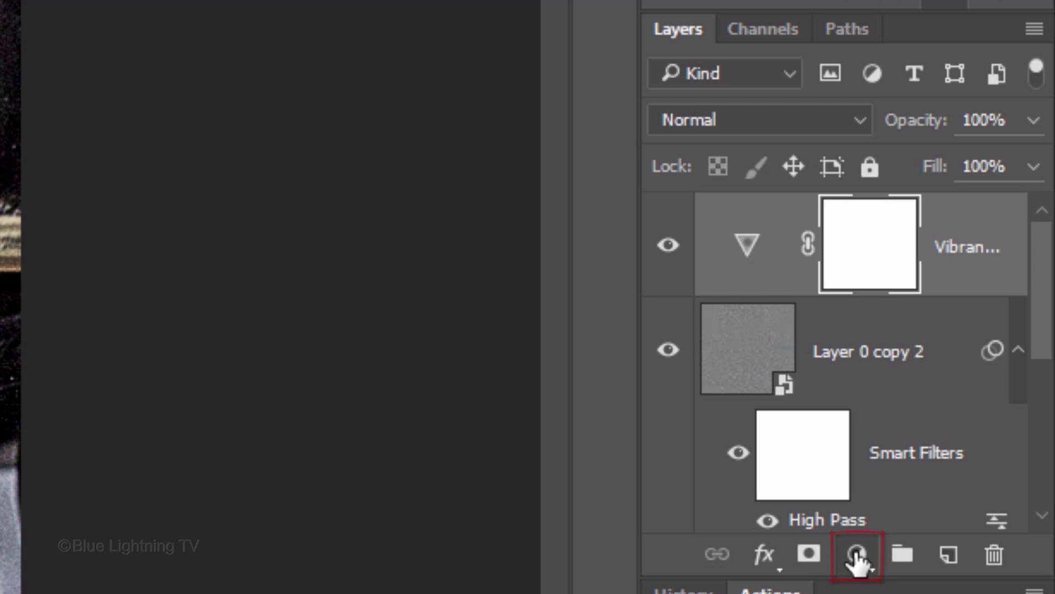
Add an Exposure adjustment layer with Exposure 0.5 and Gamma Correction 0.6.
{"action": "left_click", "coordinate": [856, 554]}
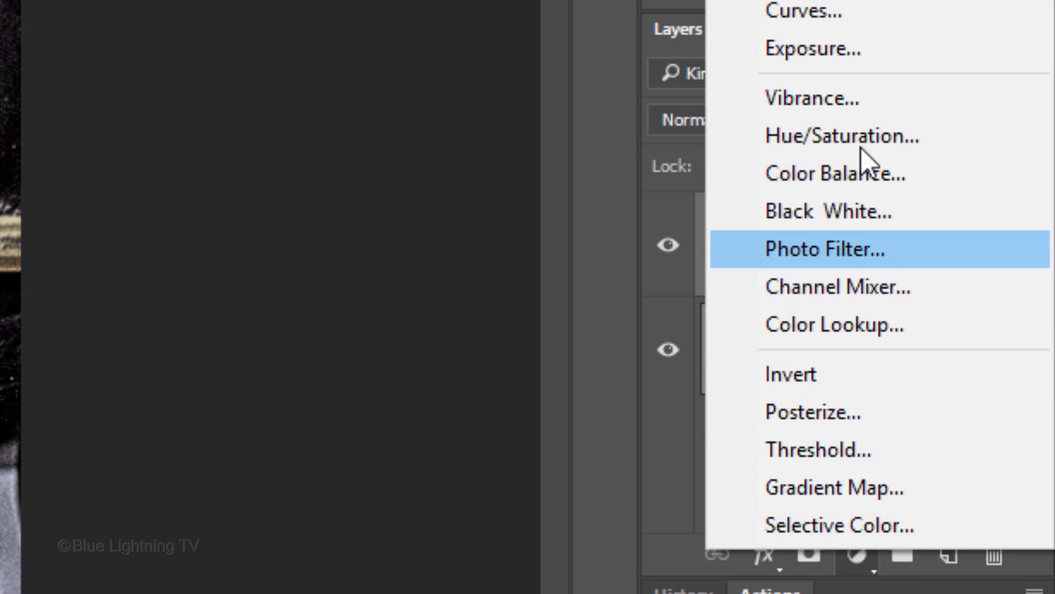
{"action": "left_click", "coordinate": [862, 47]}
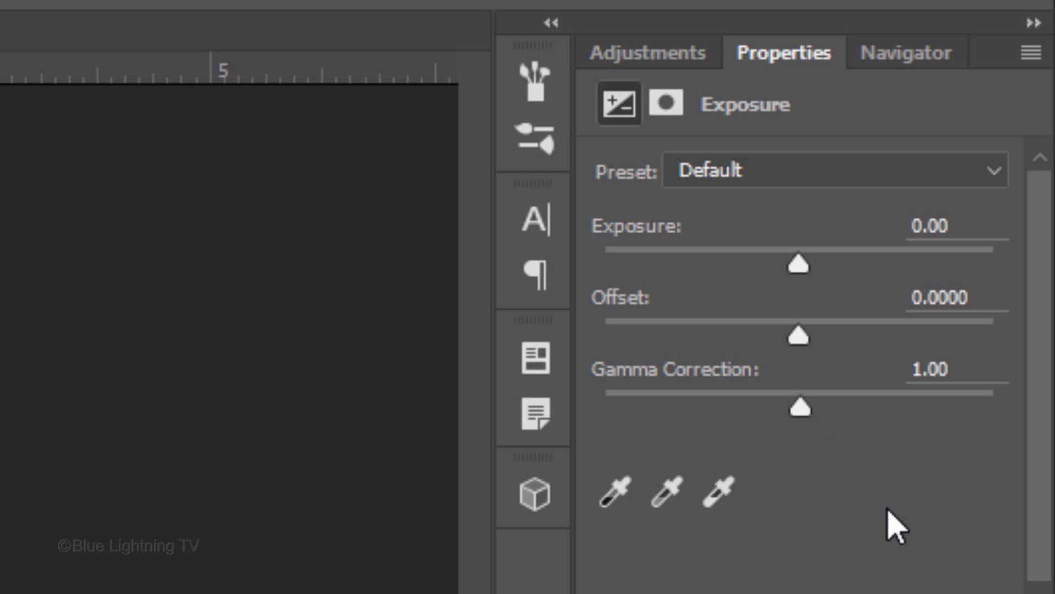
{"action": "left_click", "coordinate": [972, 227]}
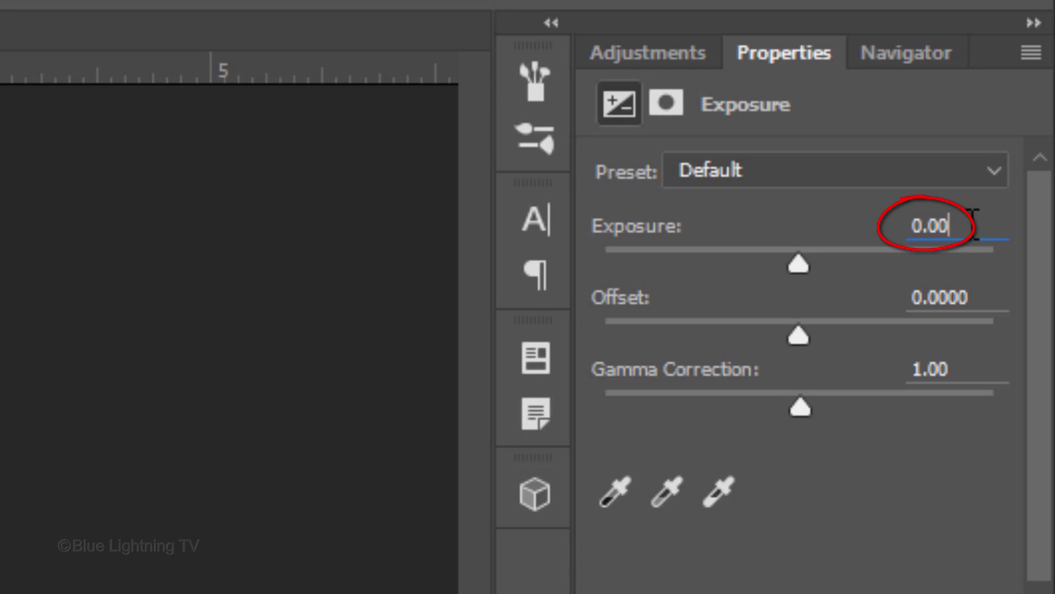
{"action": "type", "text": ".5"}
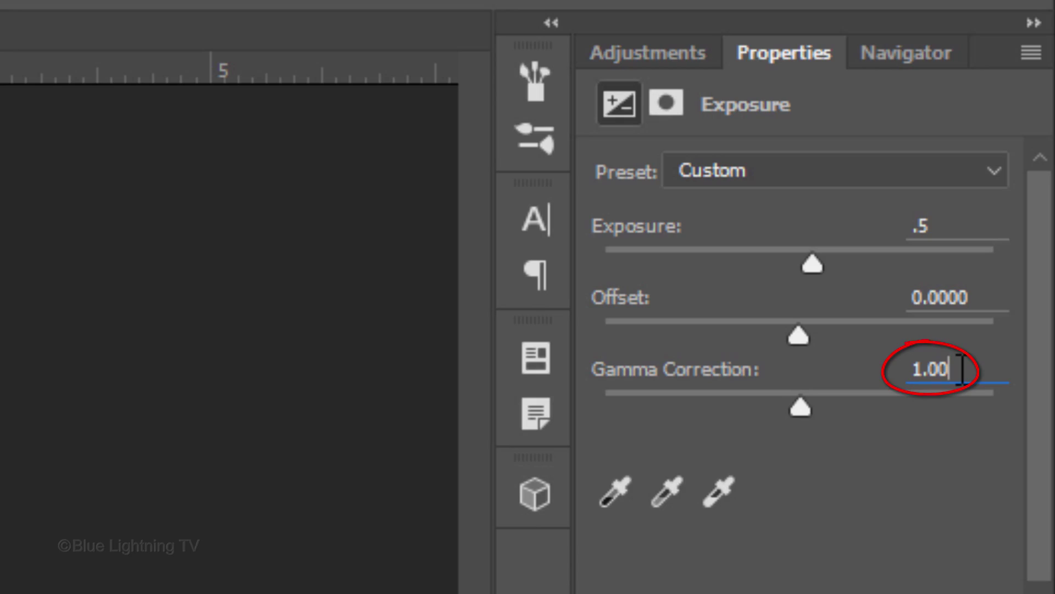
{"action": "double_click", "coordinate": [961, 369]}
{"action": "type", "text": ".6"}
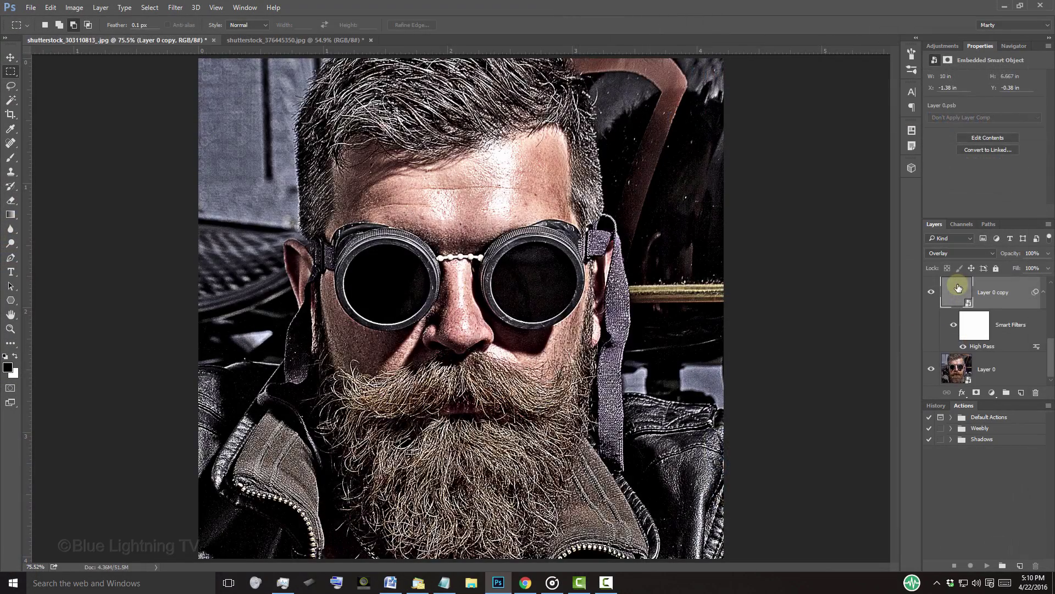
Open the smart object contents and drag the grey-bearded man's photo into Layer 04.psb.
{"action": "double_click", "coordinate": [959, 286]}
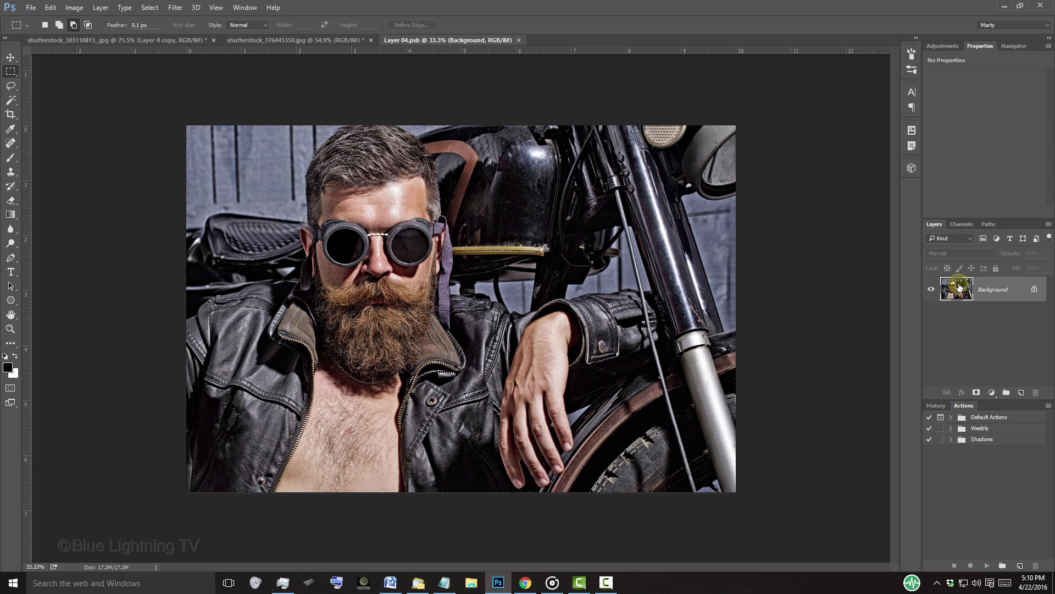
{"action": "left_click", "coordinate": [296, 40]}
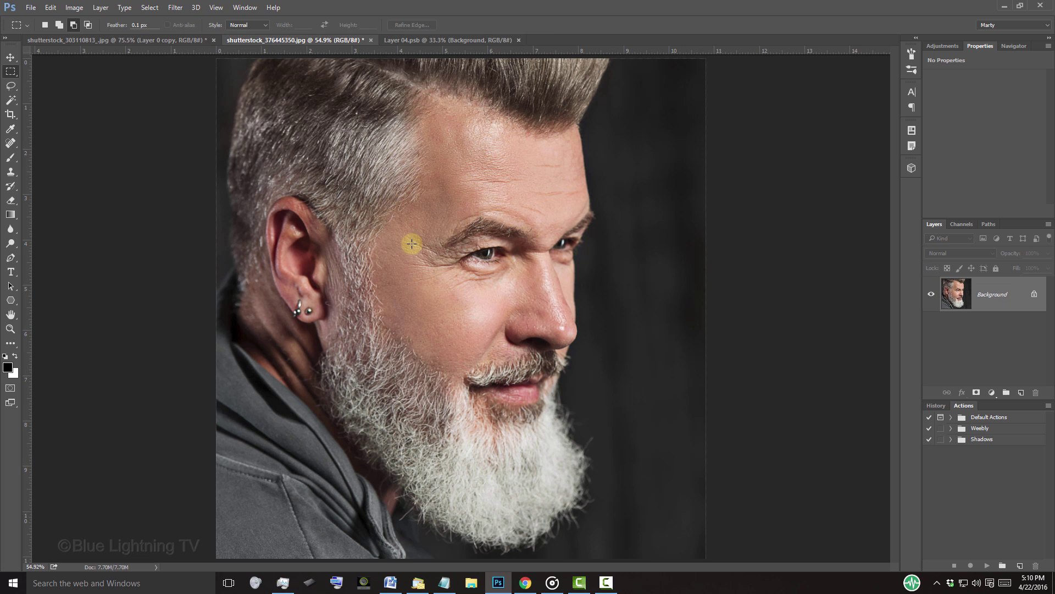
{"action": "key", "text": "v"}
{"action": "left_click_drag", "start_coordinate": [416, 251], "coordinate": [434, 40]}
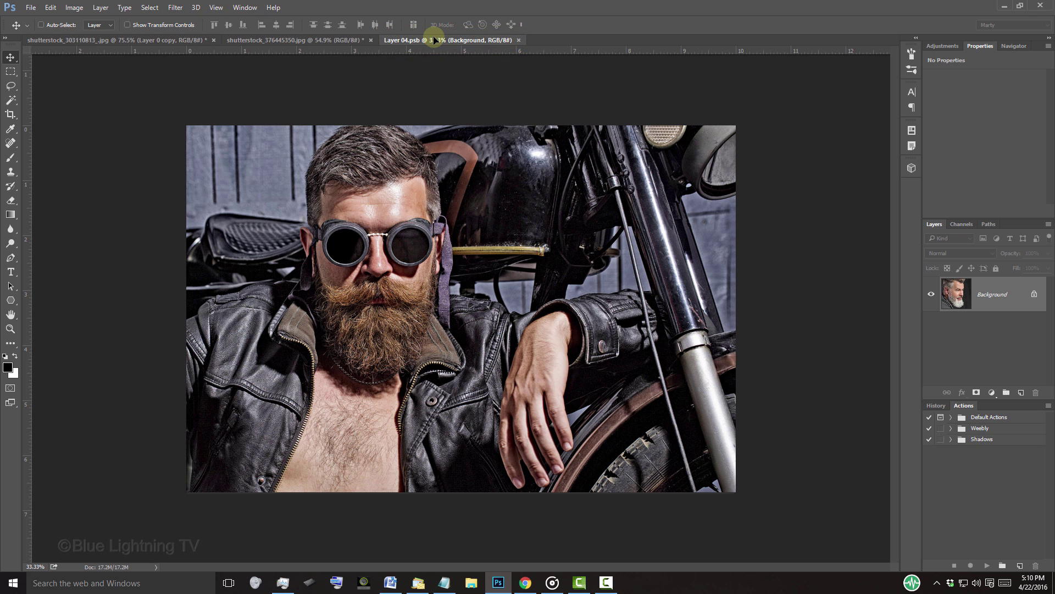
{"action": "left_click_drag", "start_coordinate": [434, 40], "coordinate": [442, 173]}
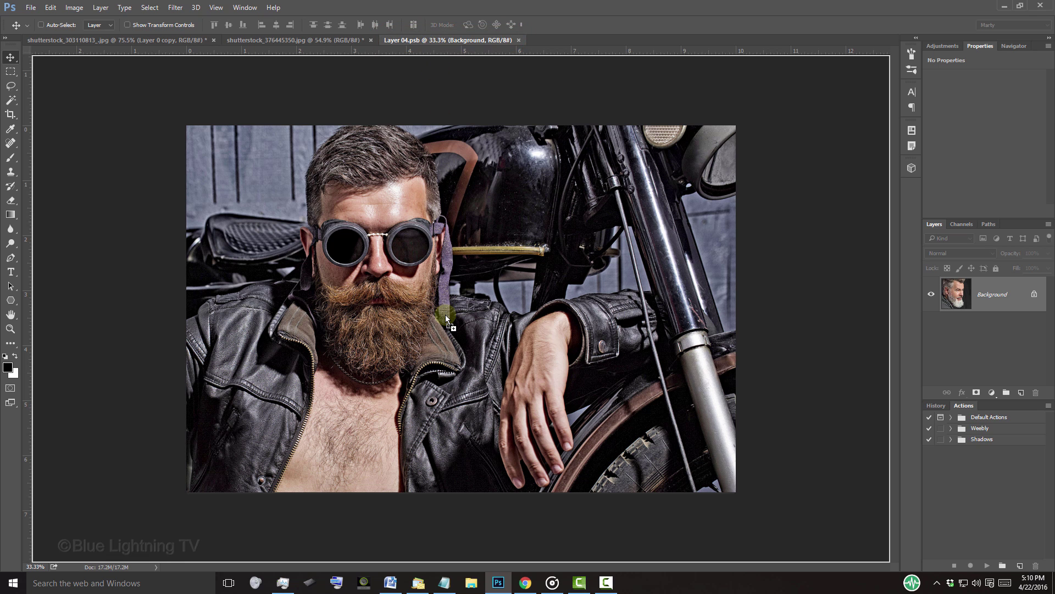
{"action": "left_click_drag", "start_coordinate": [446, 308], "coordinate": [445, 315]}
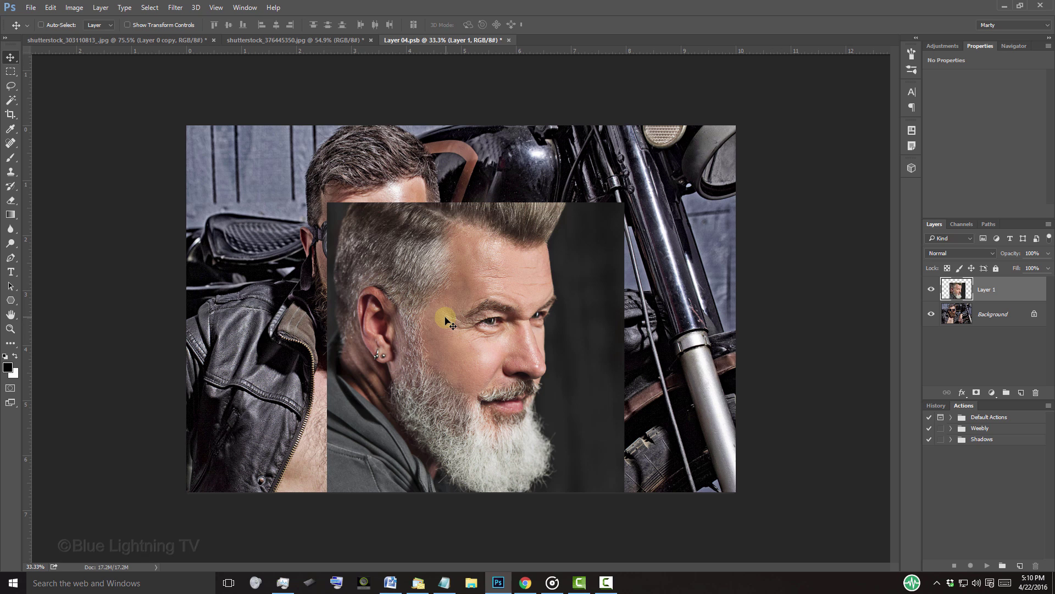
Scale the grey-bearded man layer proportionally and move it up over the biker's face.
{"action": "key", "text": "ctrl+t"}
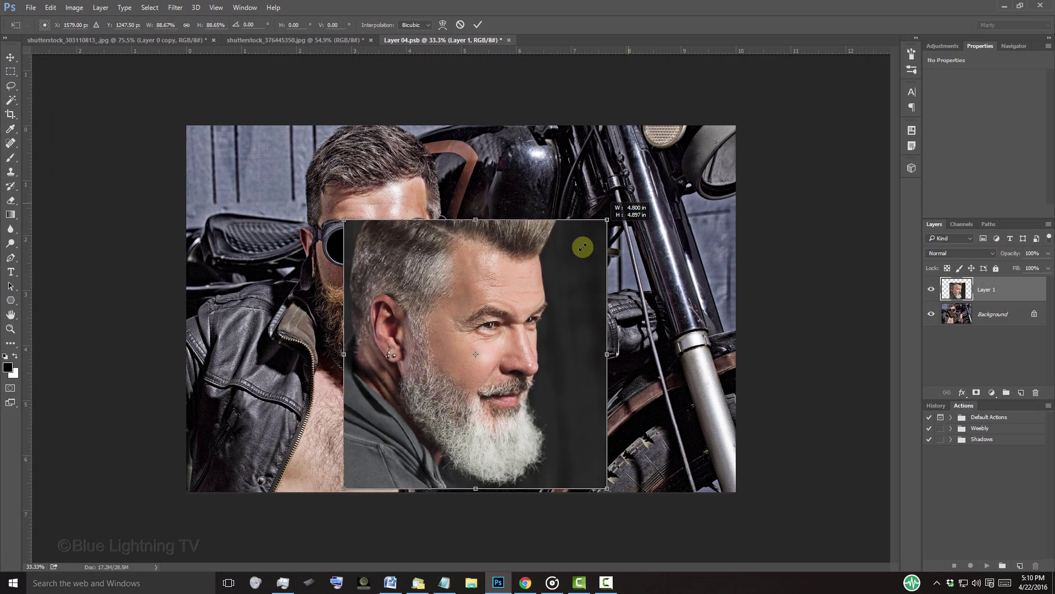
{"action": "left_click_drag", "start_coordinate": [582, 242], "coordinate": [635, 215]}
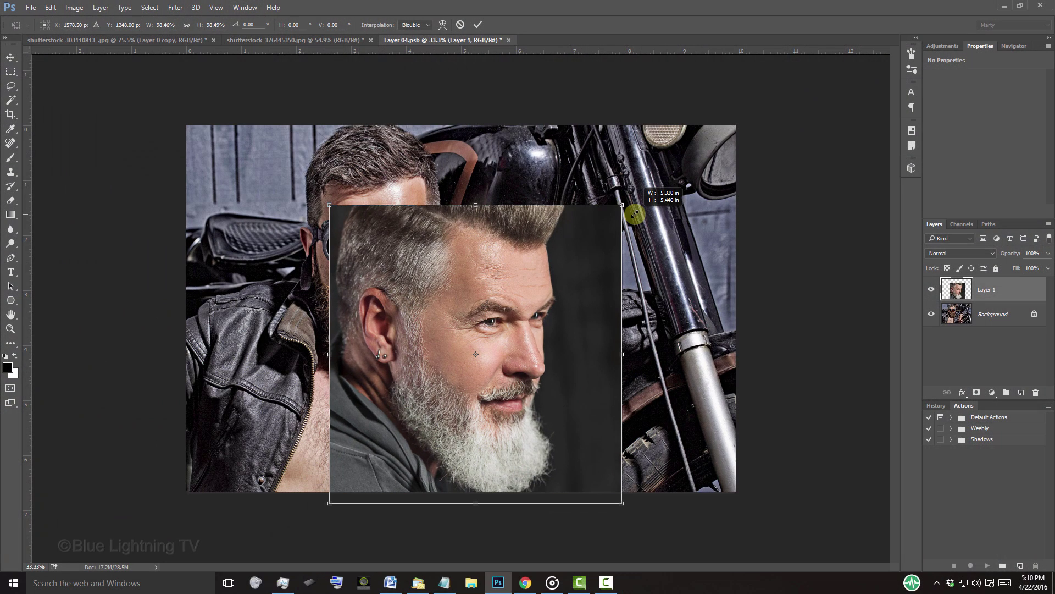
{"action": "left_click_drag", "start_coordinate": [635, 215], "coordinate": [636, 213]}
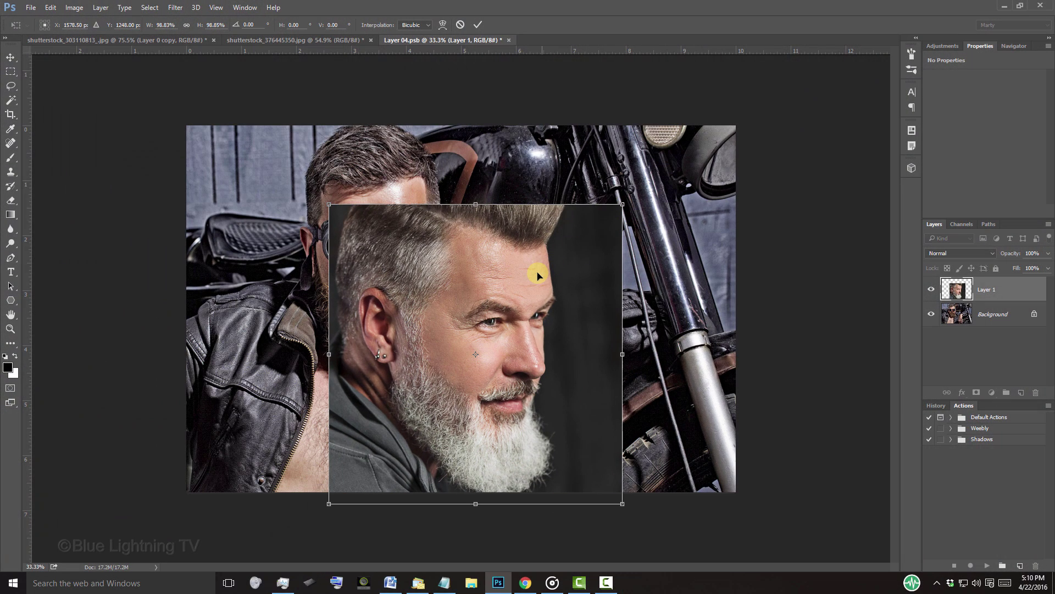
{"action": "left_click_drag", "start_coordinate": [538, 275], "coordinate": [540, 226]}
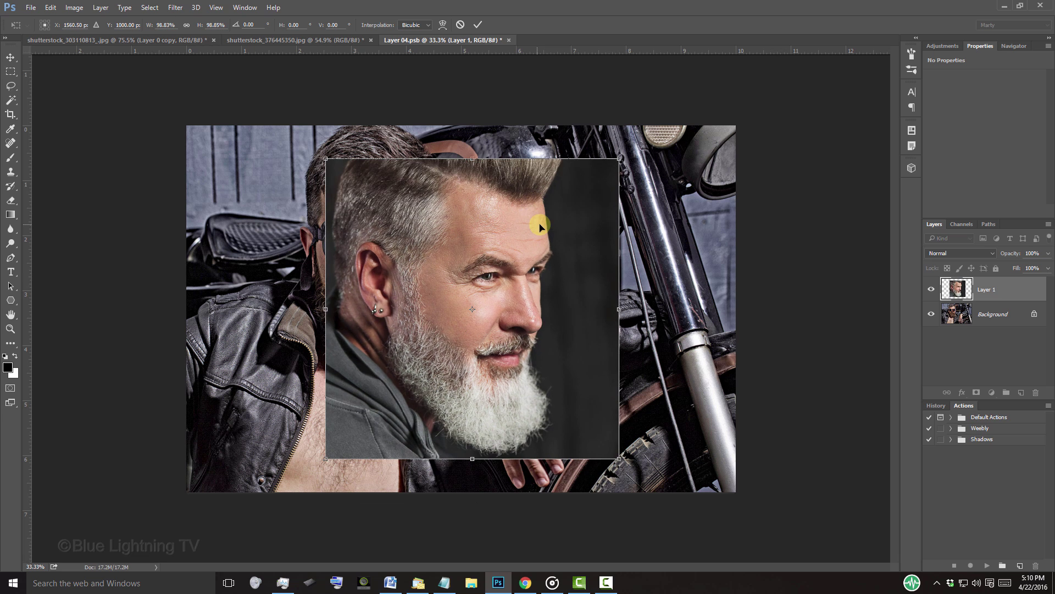
{"action": "key", "text": "Return"}
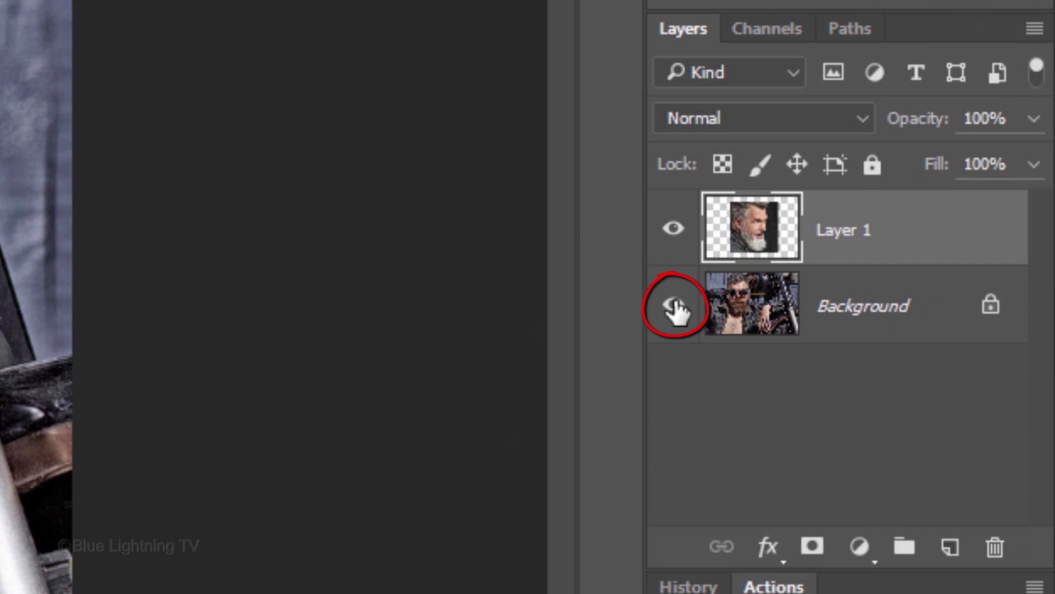
Hide the biker Background layer, then close Layer 04.psb and save its changes.
{"action": "left_click", "coordinate": [674, 306]}
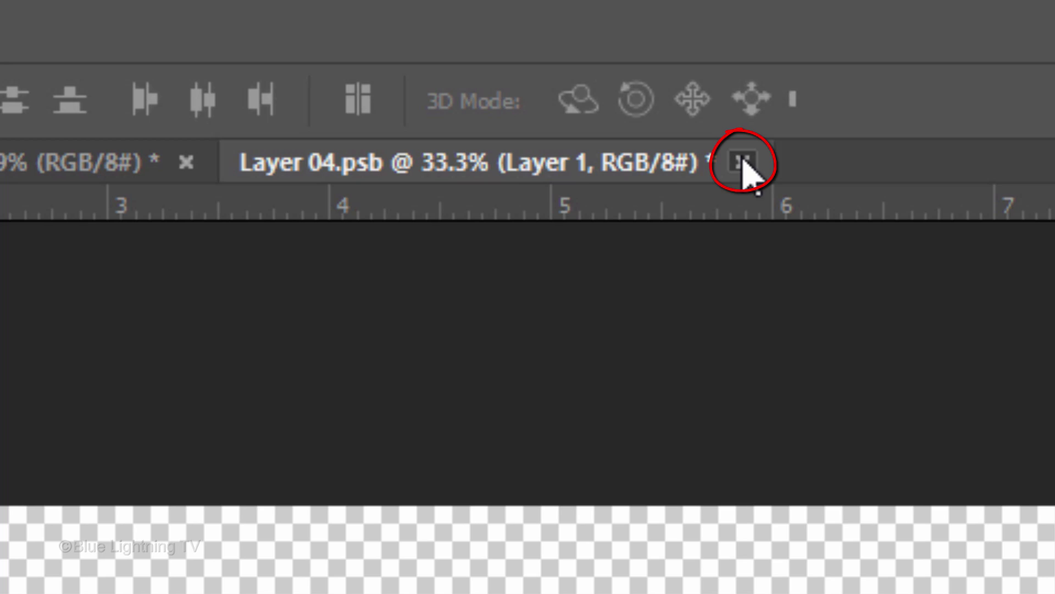
{"action": "left_click", "coordinate": [743, 160]}
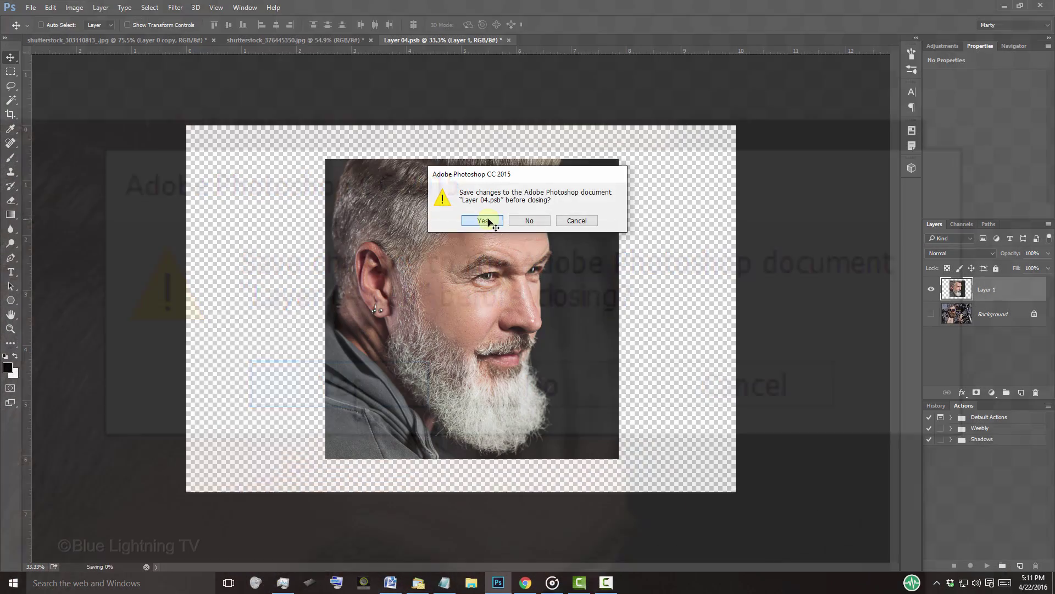
{"action": "left_click", "coordinate": [356, 386]}
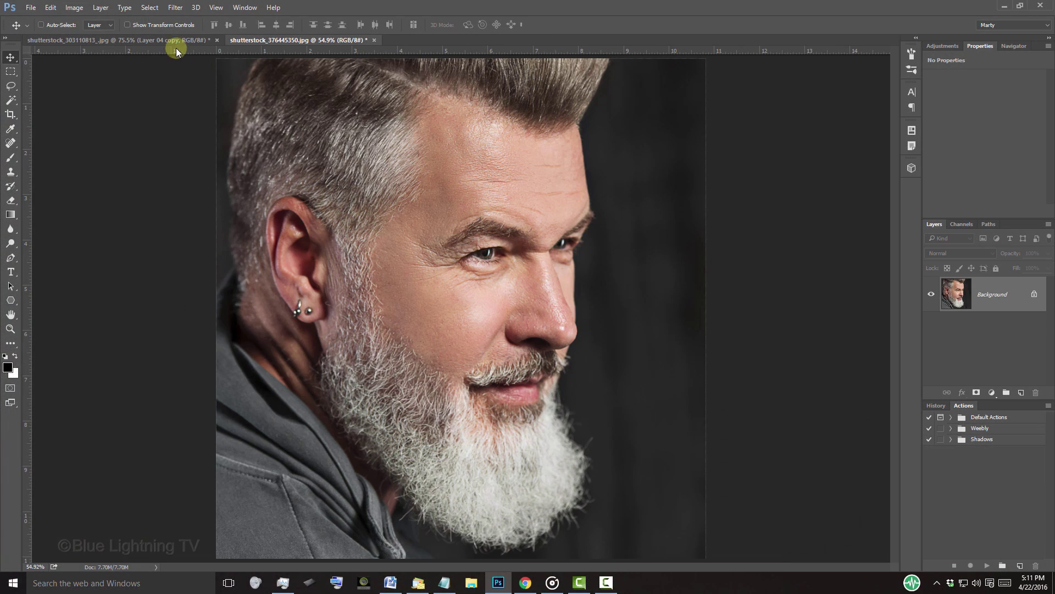
In shutterstock_303110813, select Layer 04 copy 2 through Layer 04 in the Layers panel.
{"action": "left_click", "coordinate": [167, 40]}
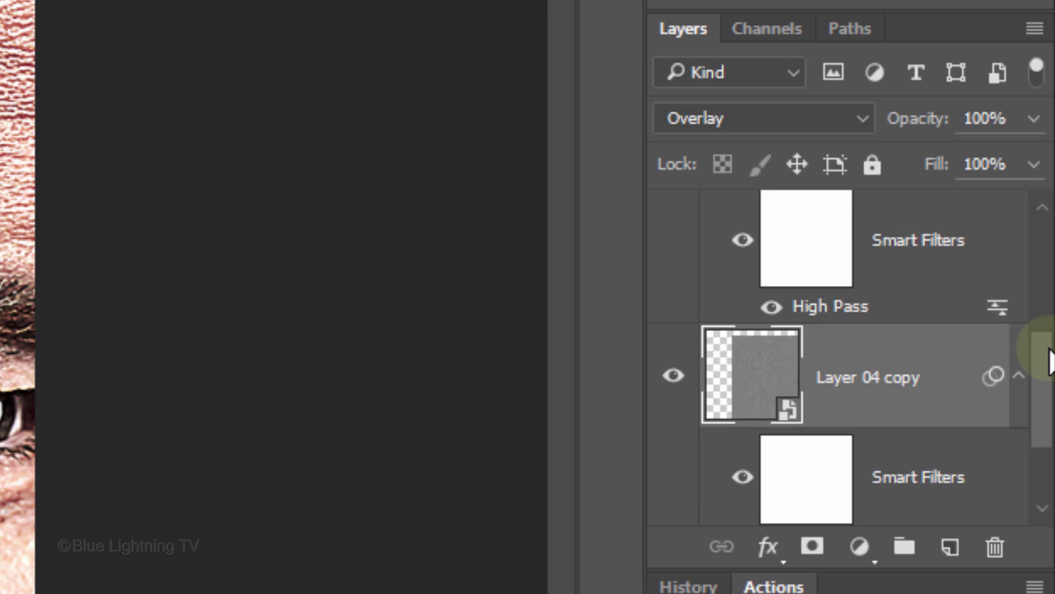
{"action": "left_click_drag", "start_coordinate": [1050, 388], "coordinate": [1044, 280]}
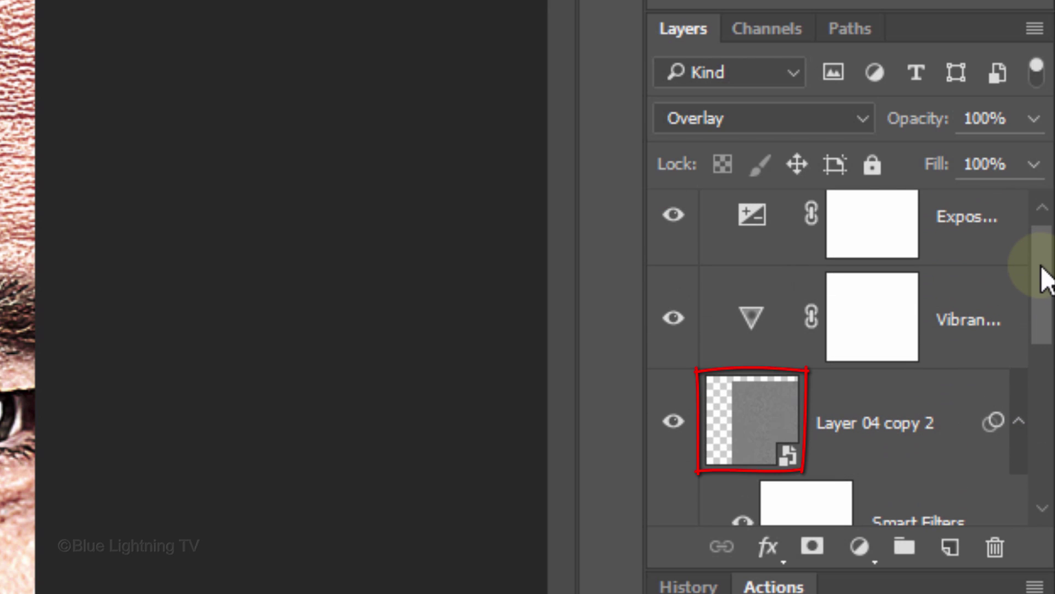
{"action": "left_click", "coordinate": [784, 377]}
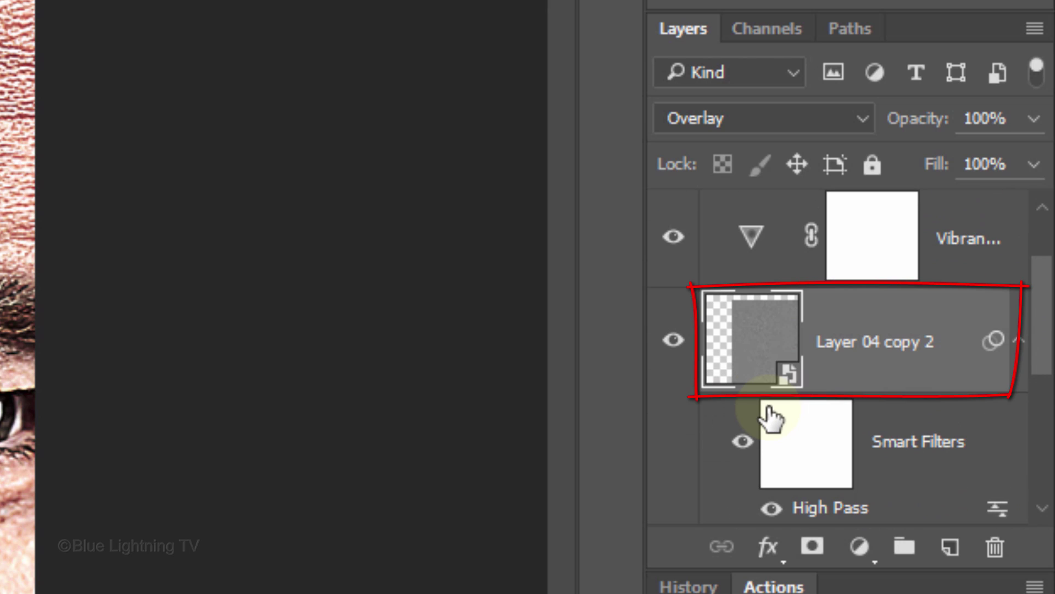
{"action": "left_click_drag", "start_coordinate": [1047, 357], "coordinate": [1033, 508]}
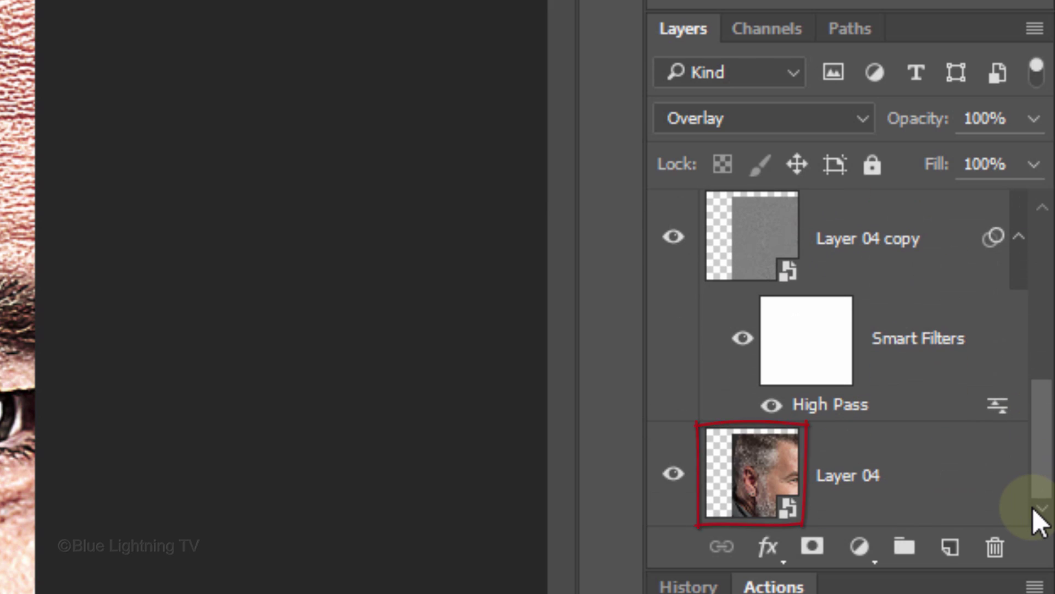
{"action": "left_click", "coordinate": [718, 474], "text": "shift"}
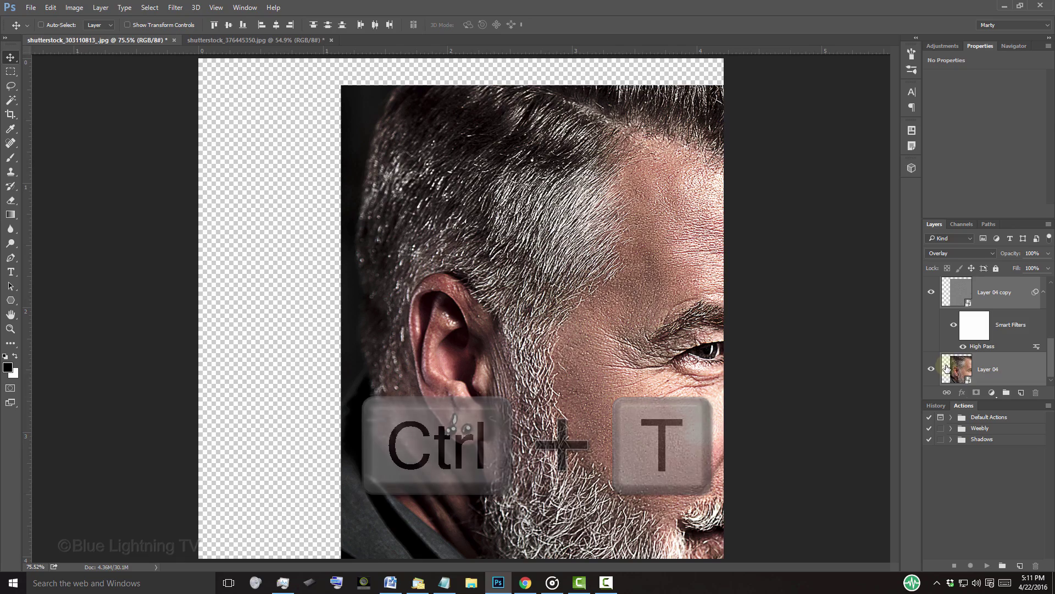
Transform the grey-bearded face layers: move them up-left and scale them to about 81%.
{"action": "key", "text": "ctrl+t"}
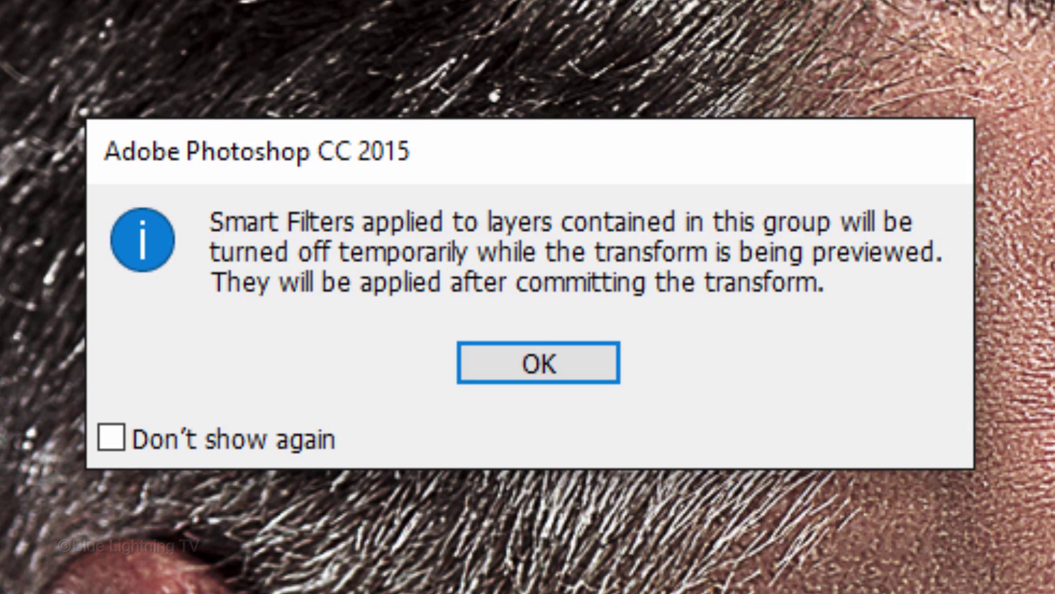
{"action": "left_click", "coordinate": [577, 373]}
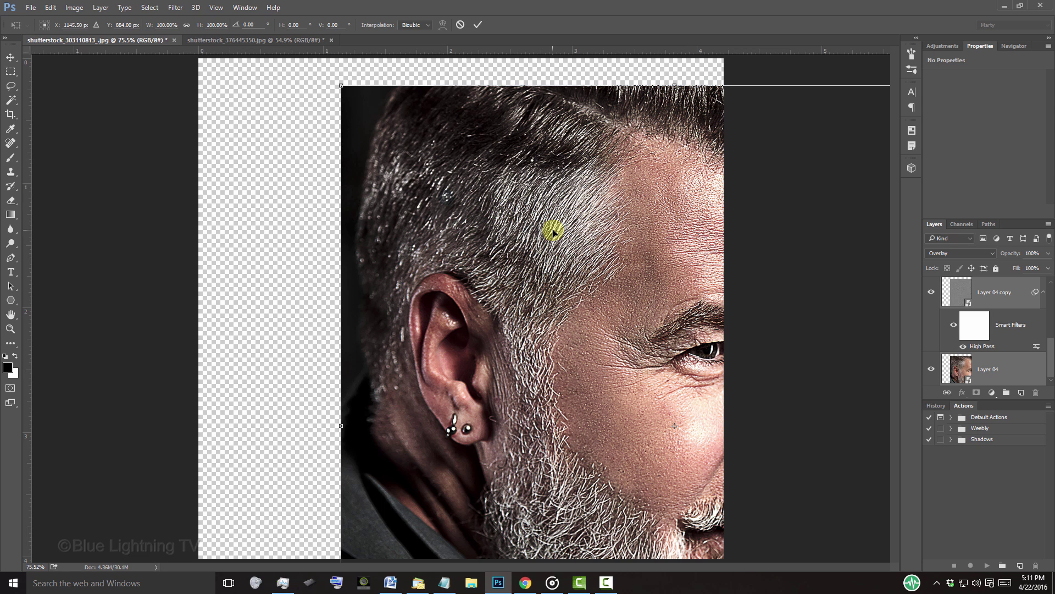
{"action": "key", "text": "ctrl+0"}
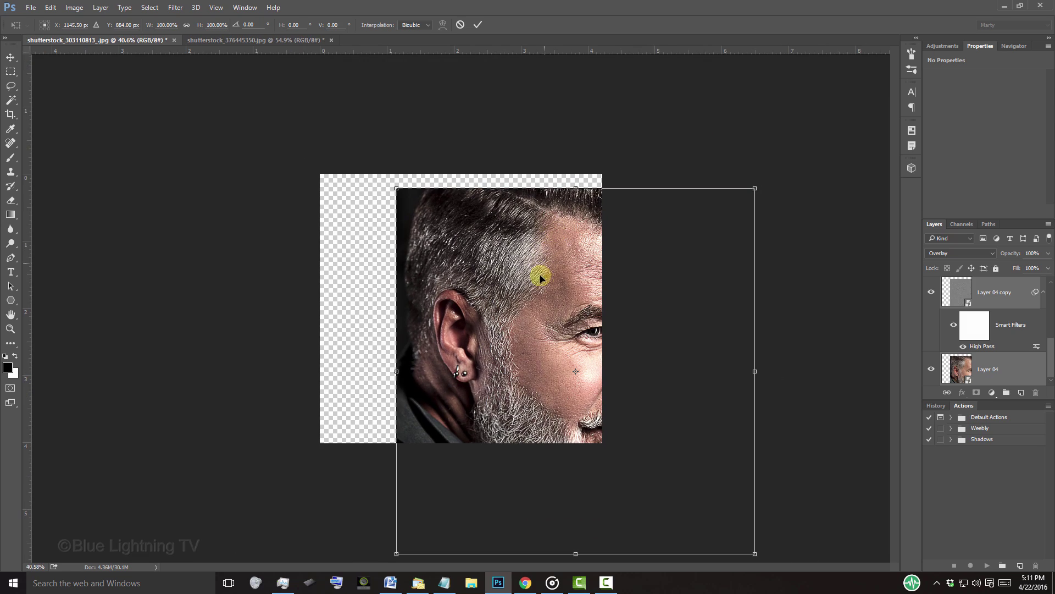
{"action": "left_click_drag", "start_coordinate": [530, 322], "coordinate": [446, 302]}
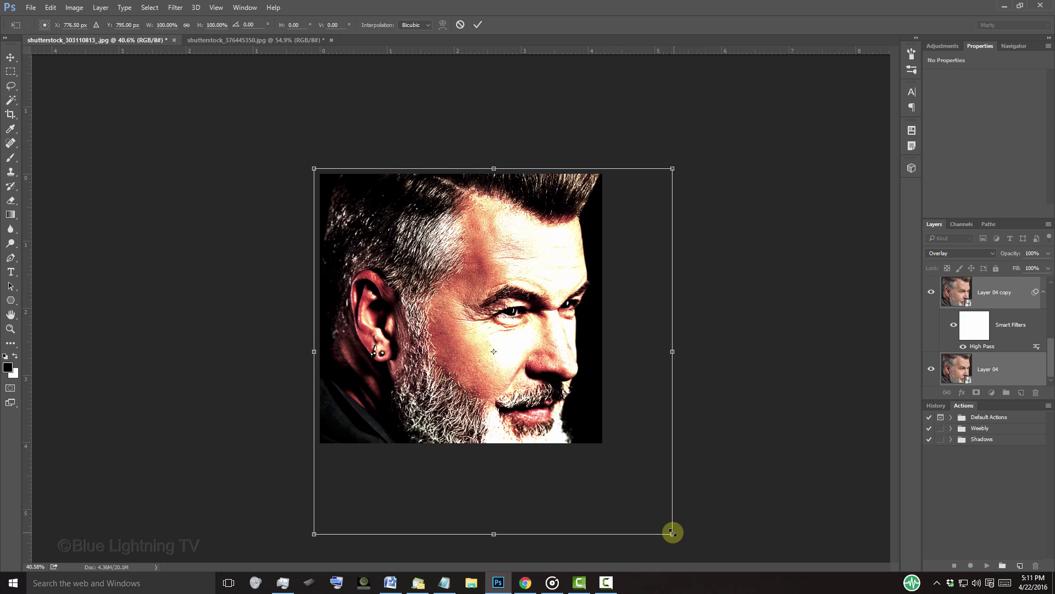
{"action": "mouse_move", "coordinate": [669, 532]}
{"action": "left_mouse_down"}
{"action": "mouse_move", "coordinate": [606, 474]}
{"action": "mouse_move", "coordinate": [610, 457]}
{"action": "left_mouse_up"}
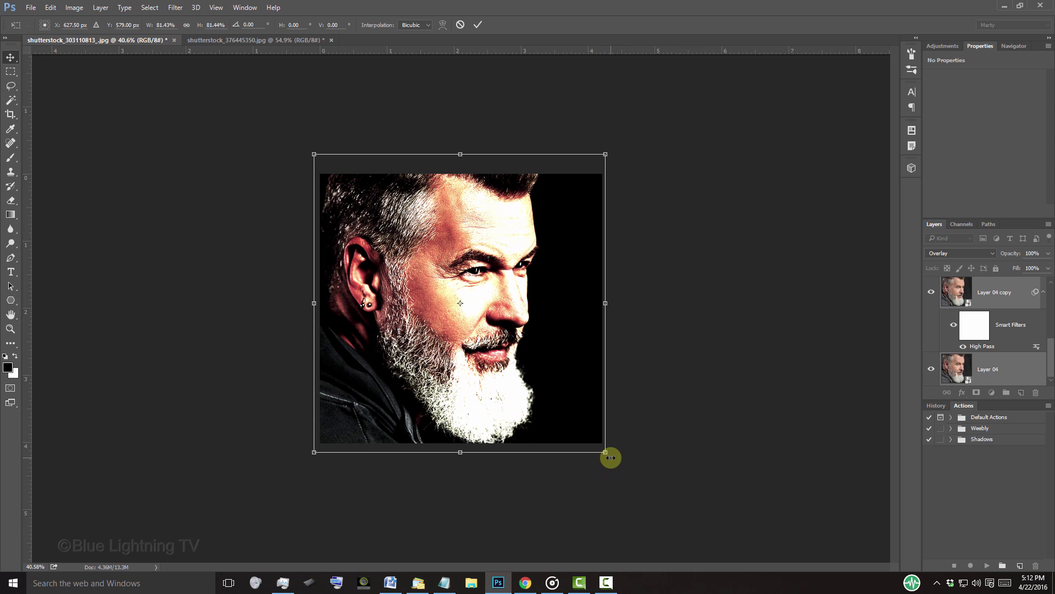
{"action": "key", "text": "Return"}
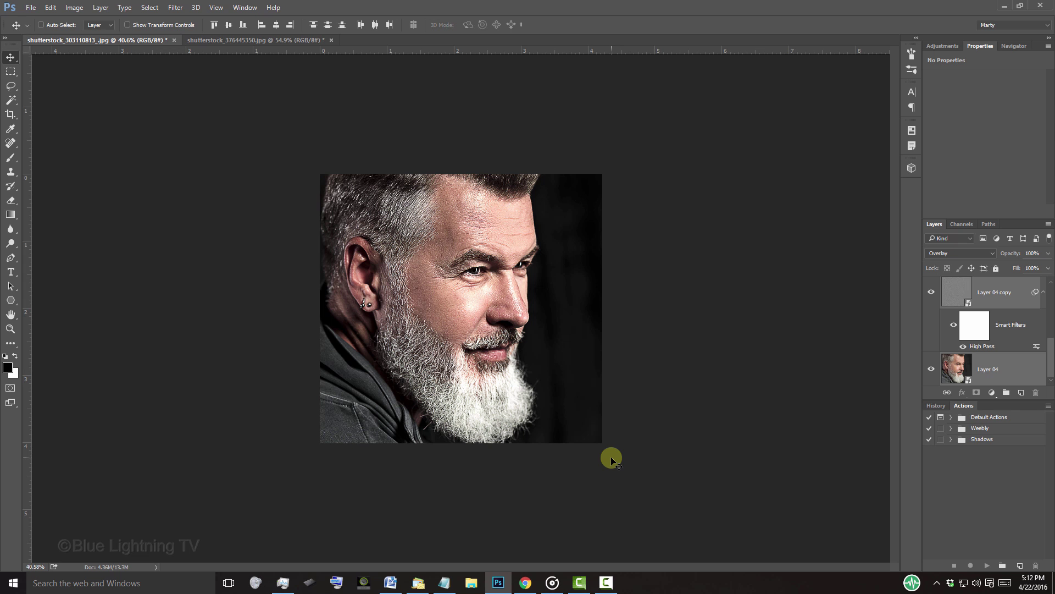
{"action": "key", "text": "ctrl+0"}
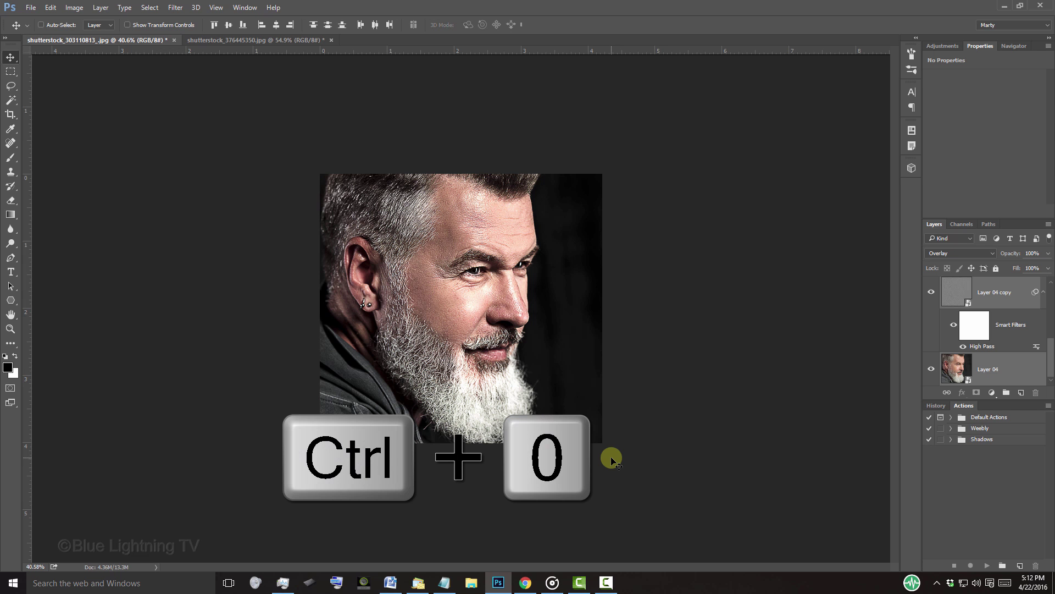